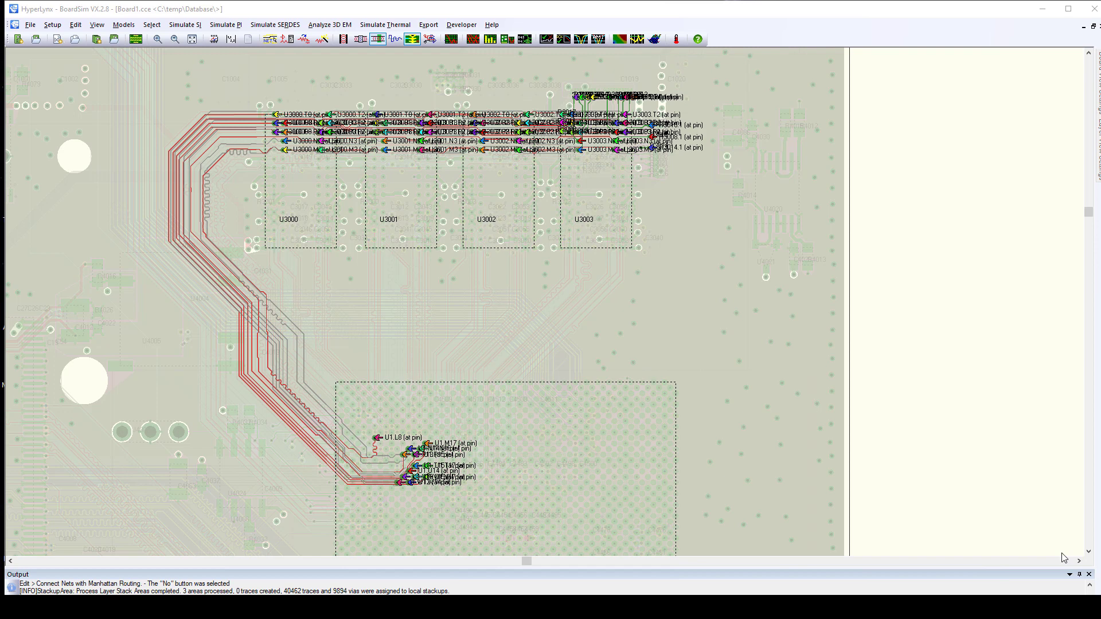
- Start the Pulse Response Pseudo Eye wizard and advance past Nets to Simulation Settings
{"action": "left_click", "coordinate": [199, 26]}
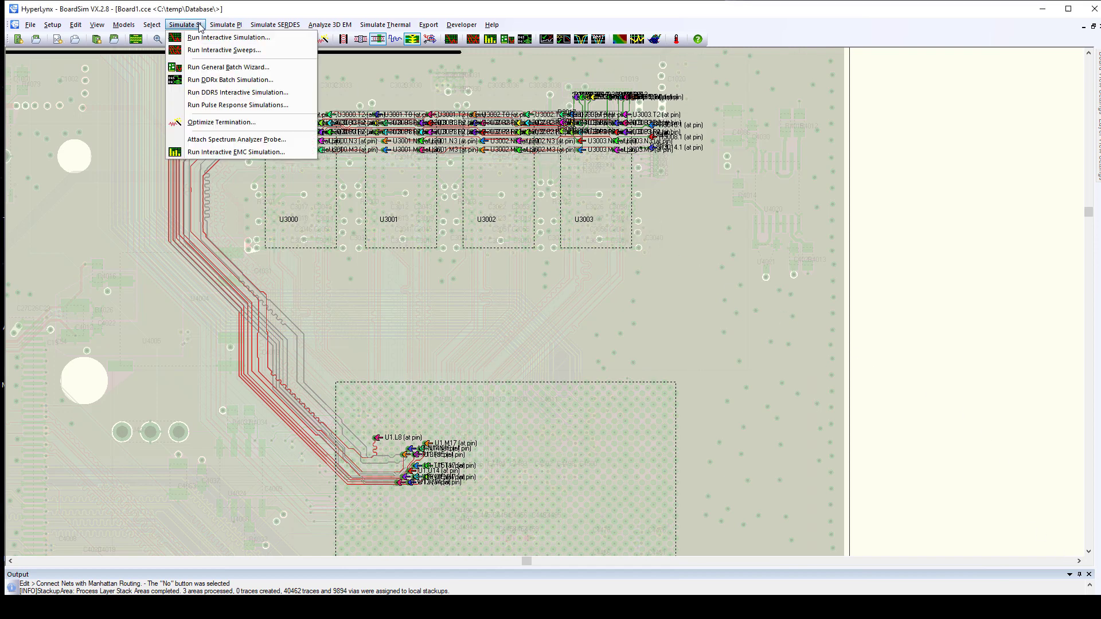
{"action": "left_click", "coordinate": [236, 105]}
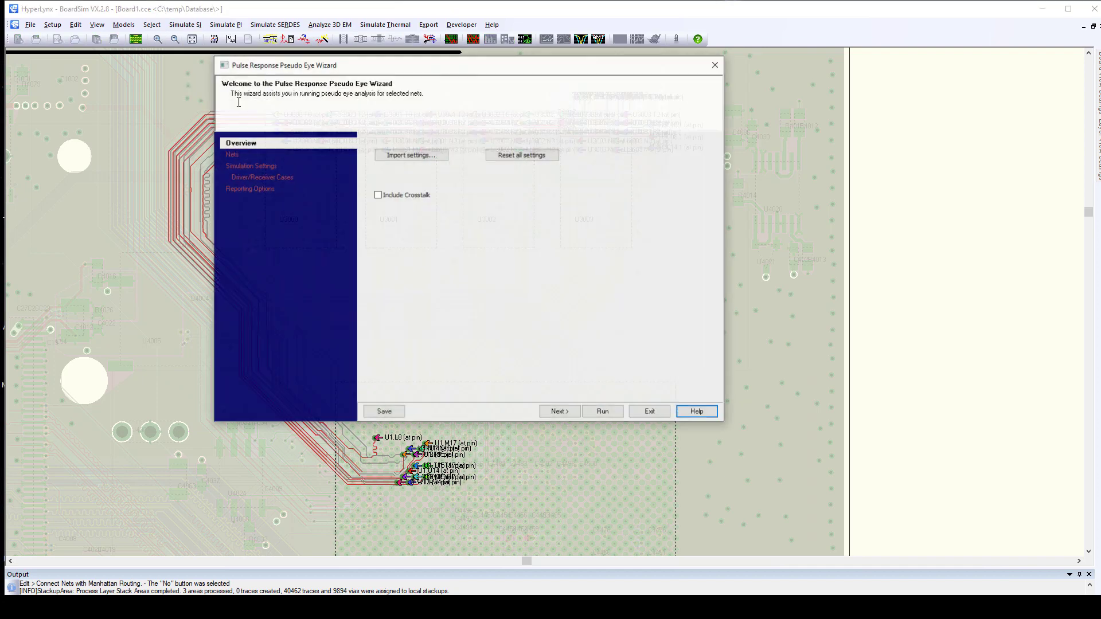
{"action": "left_click", "coordinate": [560, 411]}
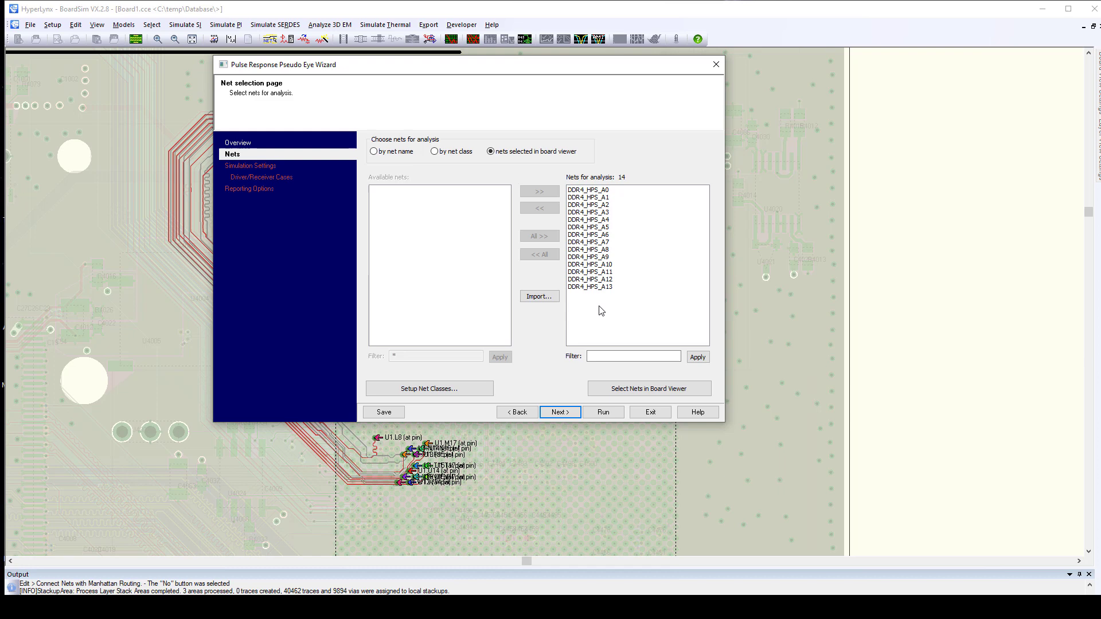
{"action": "left_click", "coordinate": [560, 412]}
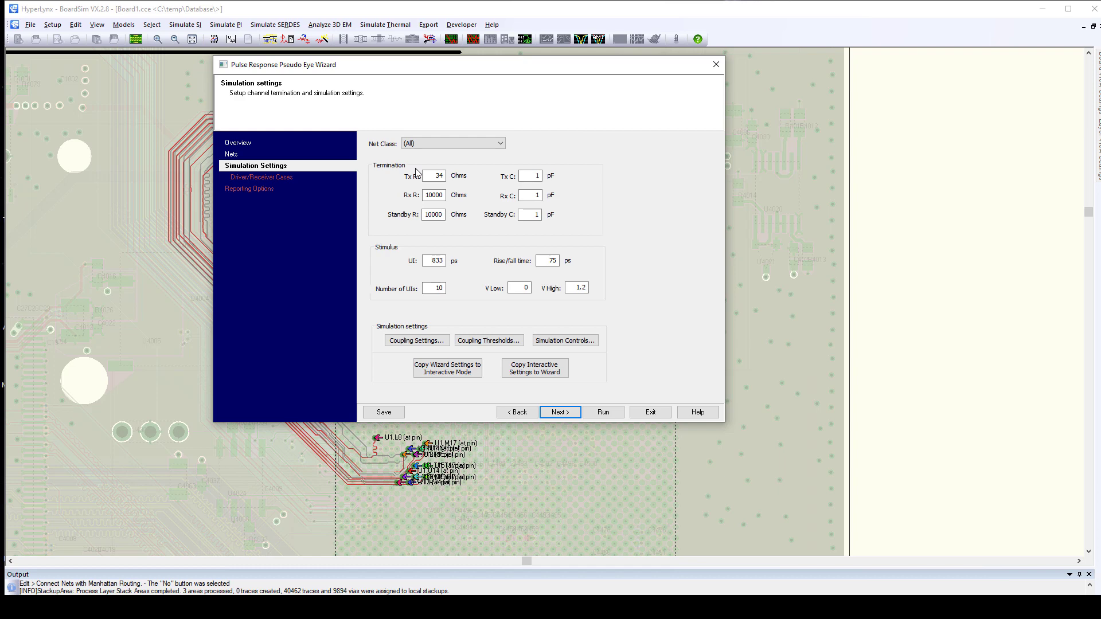
- Change the unit interval from 833 to 625 ps and advance to Reporting Options
{"action": "double_click", "coordinate": [438, 178]}
{"action": "left_click", "coordinate": [435, 180]}
{"action": "double_click", "coordinate": [436, 258]}
{"action": "type", "text": "625"}
{"action": "left_click", "coordinate": [557, 417]}
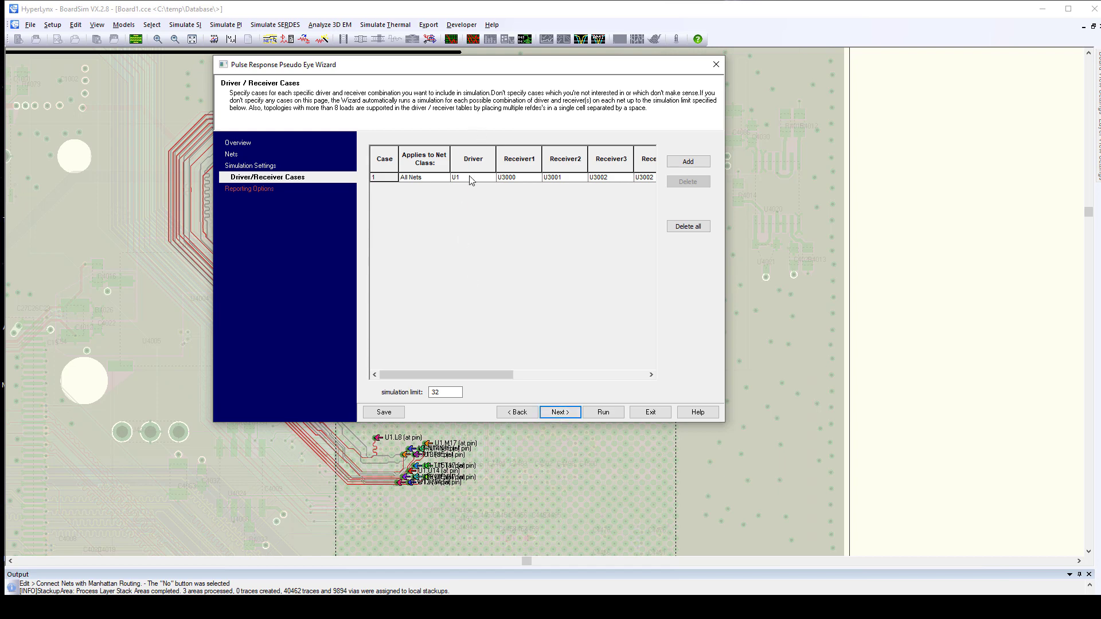
{"action": "left_click", "coordinate": [577, 415]}
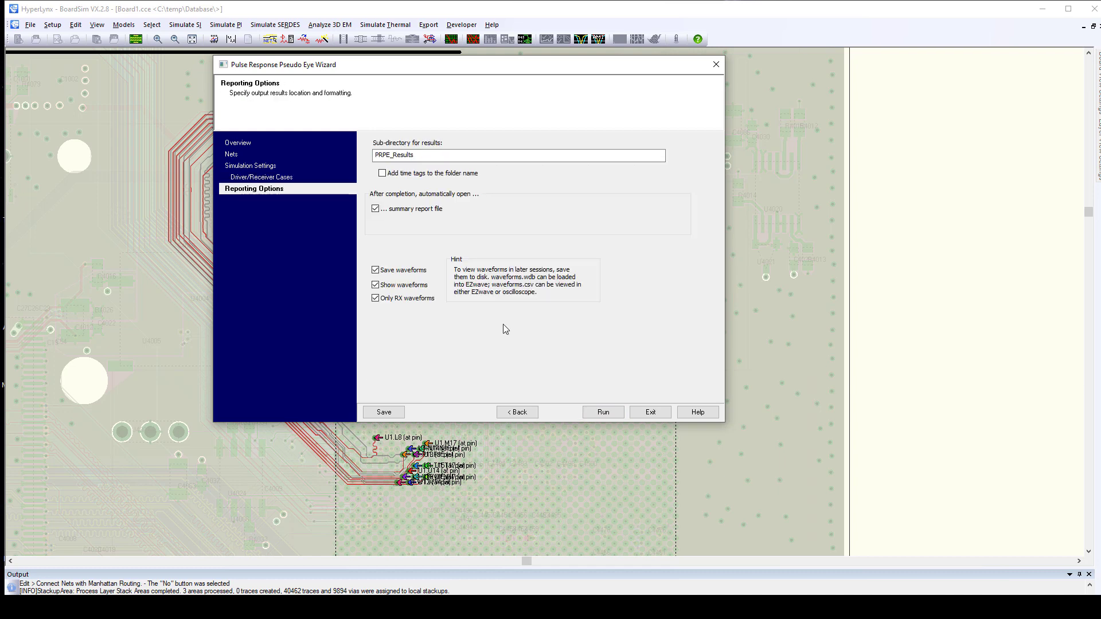
- Run the simulations and check DDR4_HPS_A0's max signal, ISI and minimum P-eye in prpe.rpt
{"action": "left_click", "coordinate": [601, 413]}
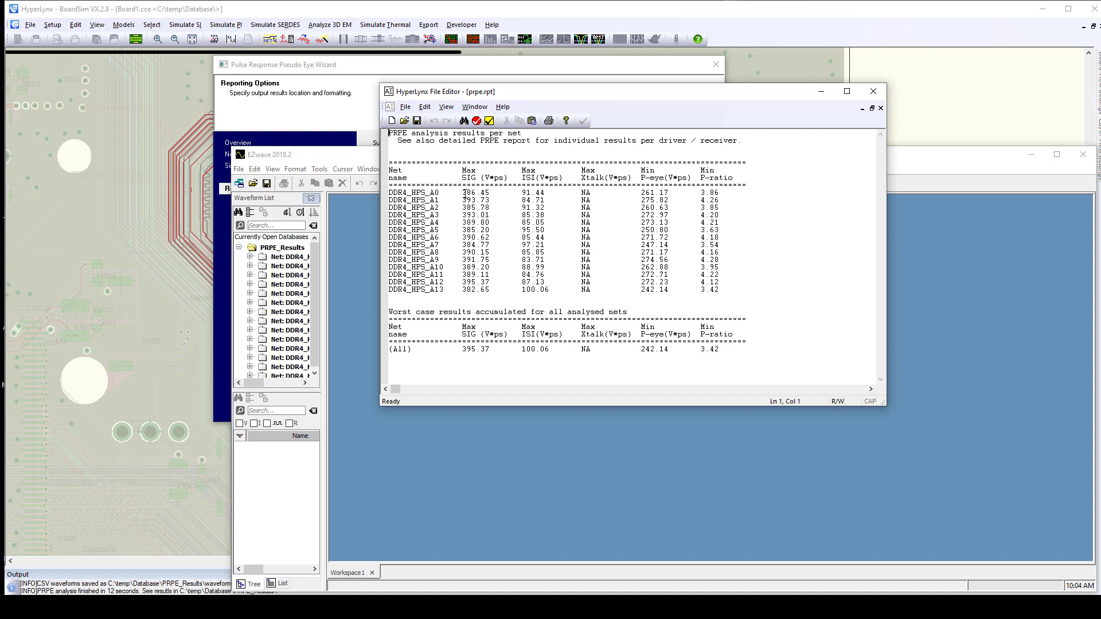
{"action": "left_click_drag", "start_coordinate": [463, 193], "coordinate": [475, 192]}
{"action": "left_click", "coordinate": [542, 193]}
{"action": "left_click_drag", "start_coordinate": [522, 192], "coordinate": [531, 193]}
{"action": "left_click_drag", "start_coordinate": [641, 192], "coordinate": [718, 193]}
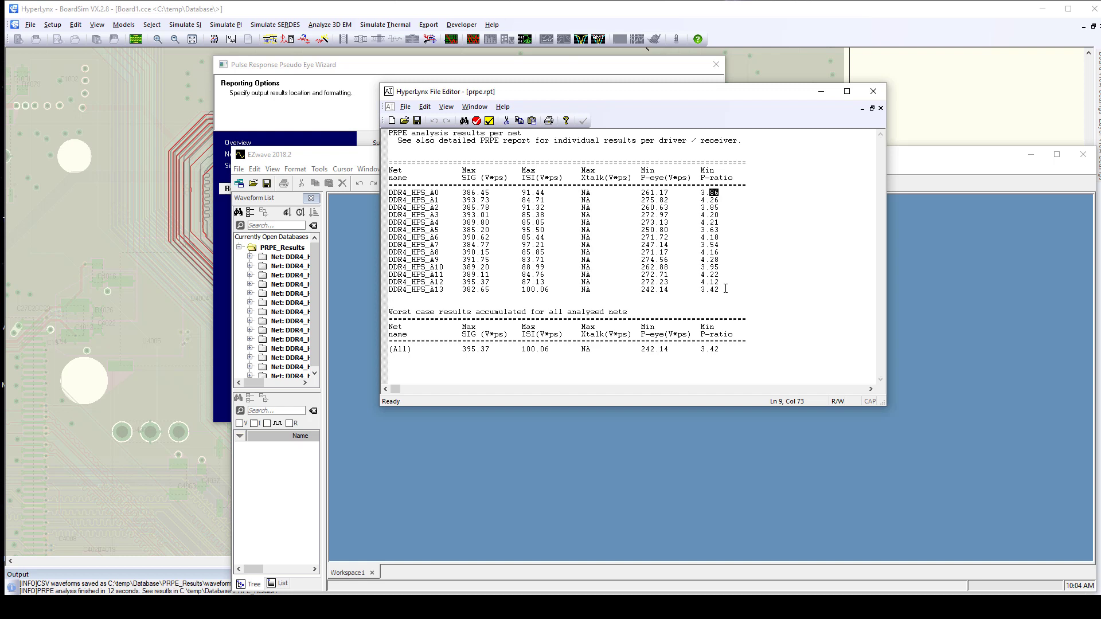
- Note DDR4_HPS_A13's worst P-ratio of 3.42, then widen EZwave's Waveform List
{"action": "left_click_drag", "start_coordinate": [727, 290], "coordinate": [699, 291]}
{"action": "left_click", "coordinate": [344, 319]}
{"action": "left_click_drag", "start_coordinate": [325, 338], "coordinate": [394, 338]}
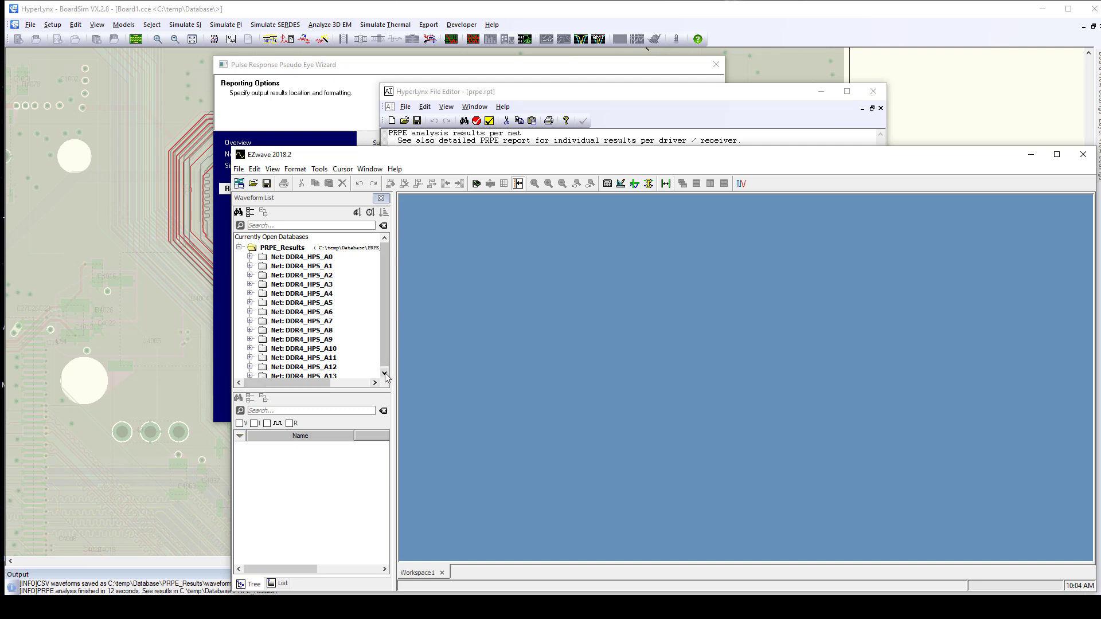
- Plot the four V(U3000–U3003-T8) waveforms of DDR4_HPS_A13 under driver U1.V17 together
{"action": "left_click", "coordinate": [385, 374]}
{"action": "left_click", "coordinate": [250, 374]}
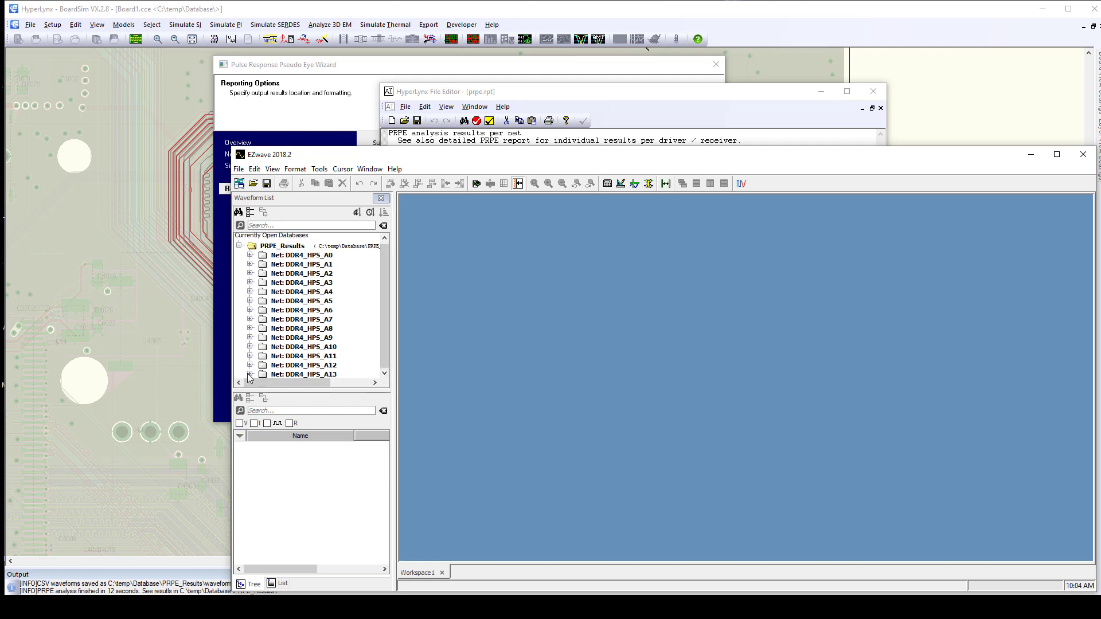
{"action": "left_click", "coordinate": [278, 374]}
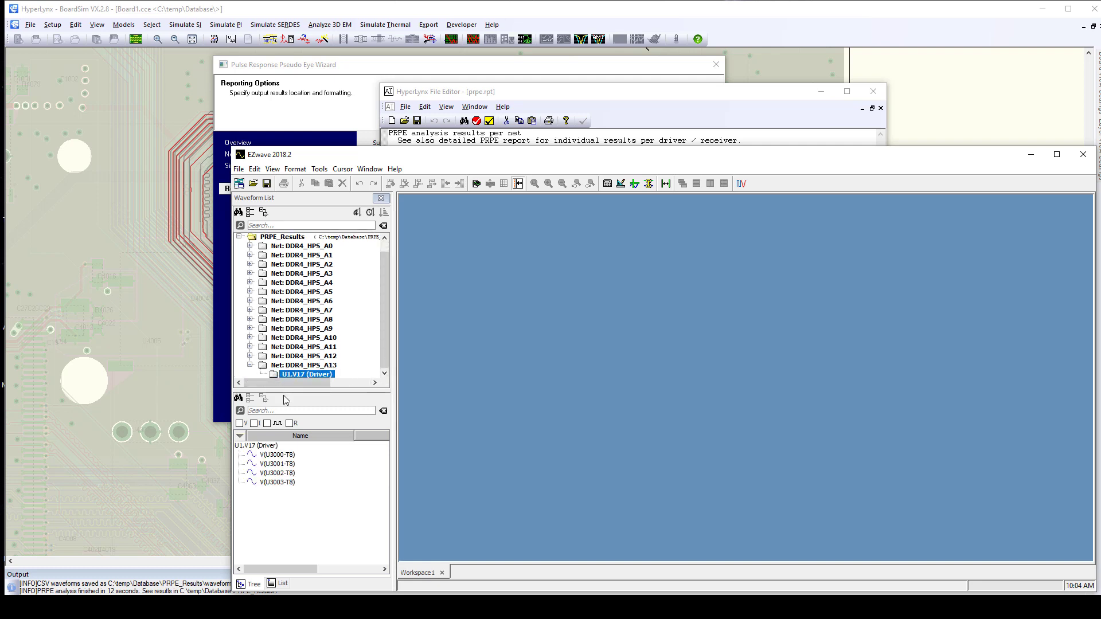
{"action": "left_click", "coordinate": [285, 455]}
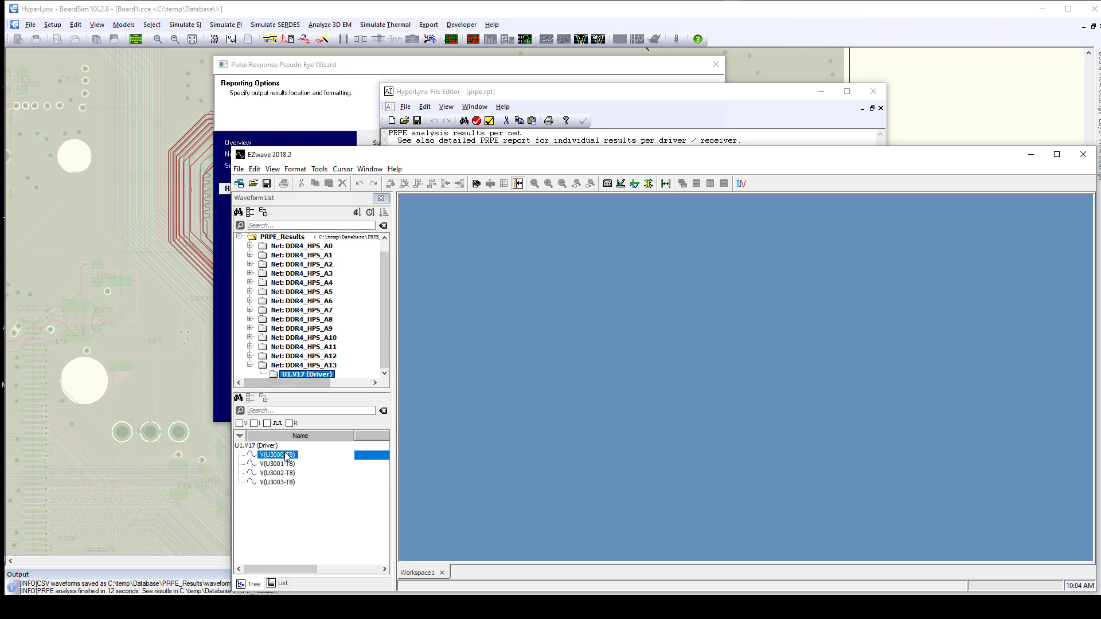
{"action": "left_click", "coordinate": [286, 483], "text": "shift"}
{"action": "left_click_drag", "start_coordinate": [289, 465], "coordinate": [610, 446]}
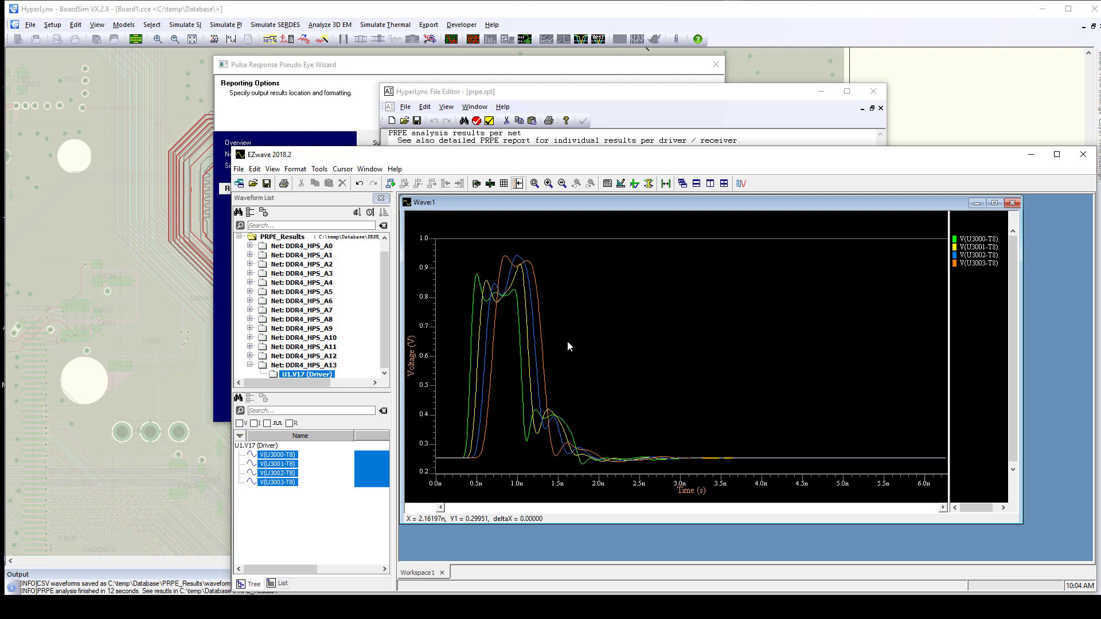
- Zoom into the pulse region and pick out the U3000 and U3003 traces
{"action": "left_click_drag", "start_coordinate": [446, 238], "coordinate": [683, 469]}
{"action": "left_click", "coordinate": [510, 331]}
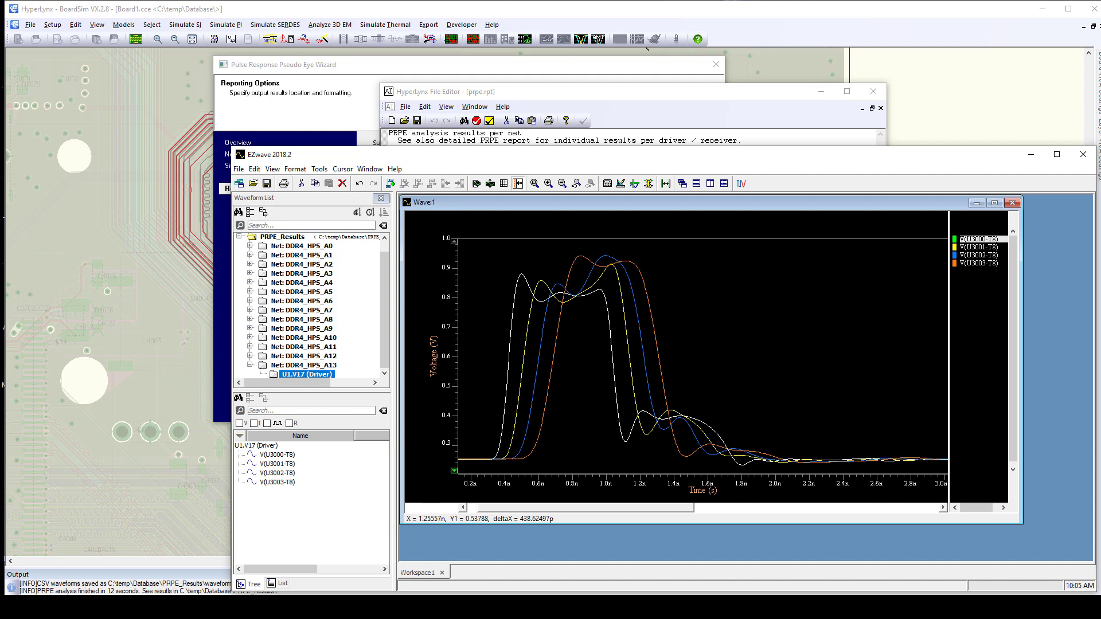
{"action": "left_click", "coordinate": [552, 359]}
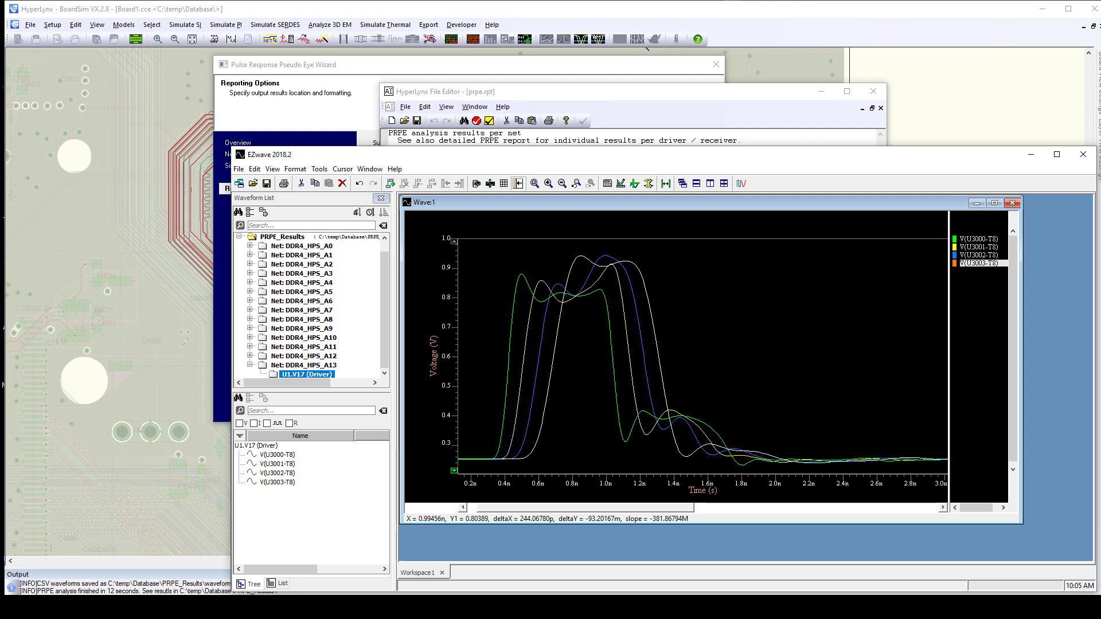
- Close EZwave and the earlier PRPE report, returning the wizard to Simulation Settings
{"action": "left_click", "coordinate": [1083, 155]}
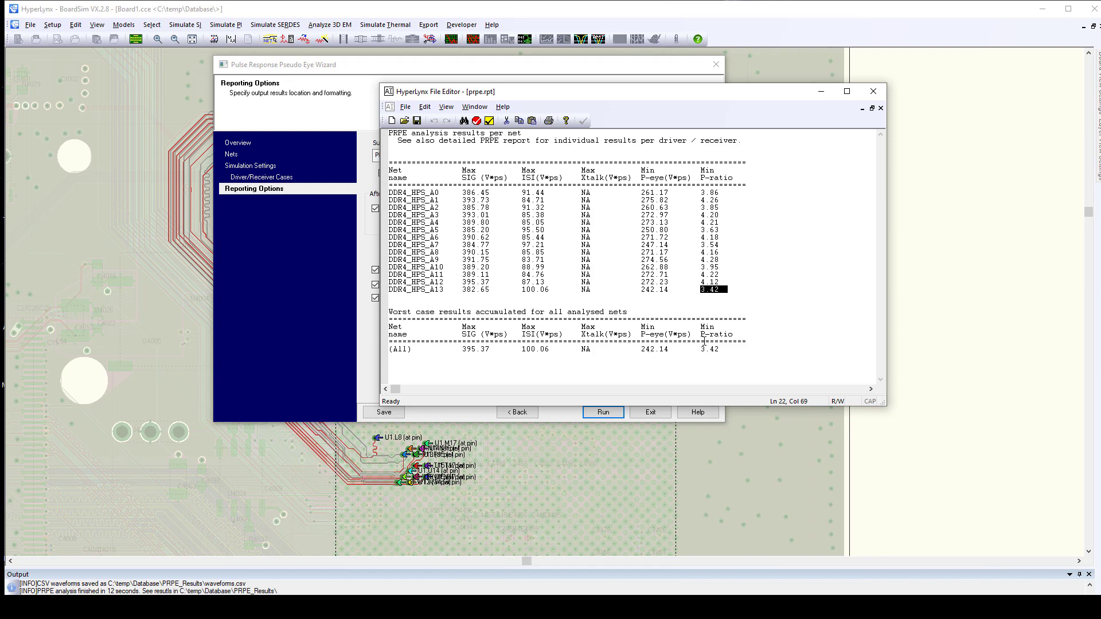
{"action": "left_click", "coordinate": [873, 91]}
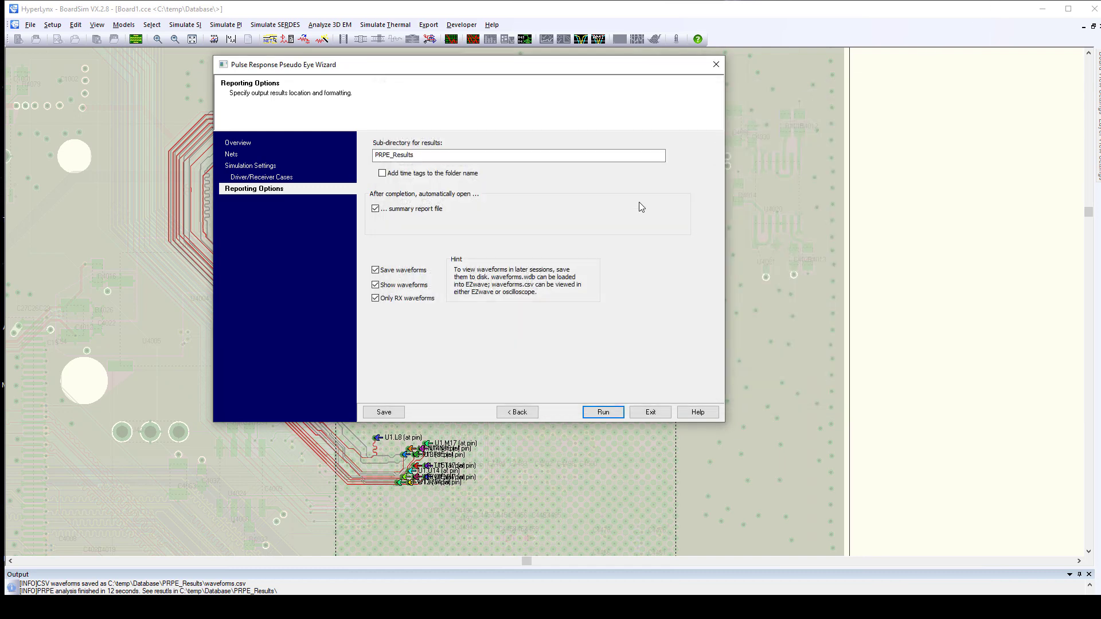
{"action": "left_click", "coordinate": [512, 413]}
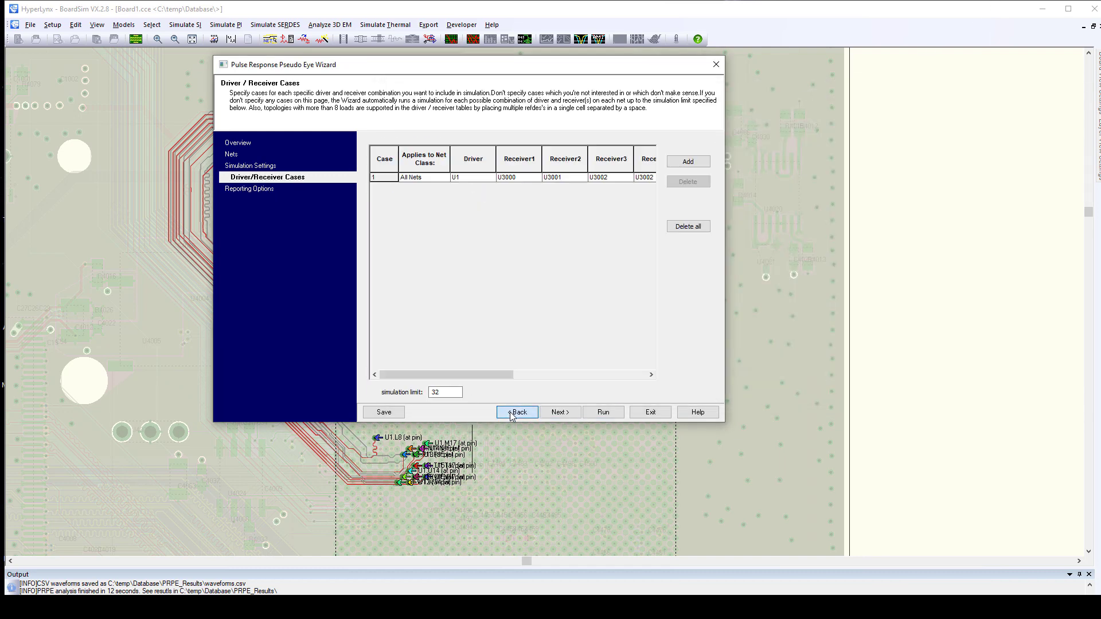
{"action": "left_click", "coordinate": [512, 413]}
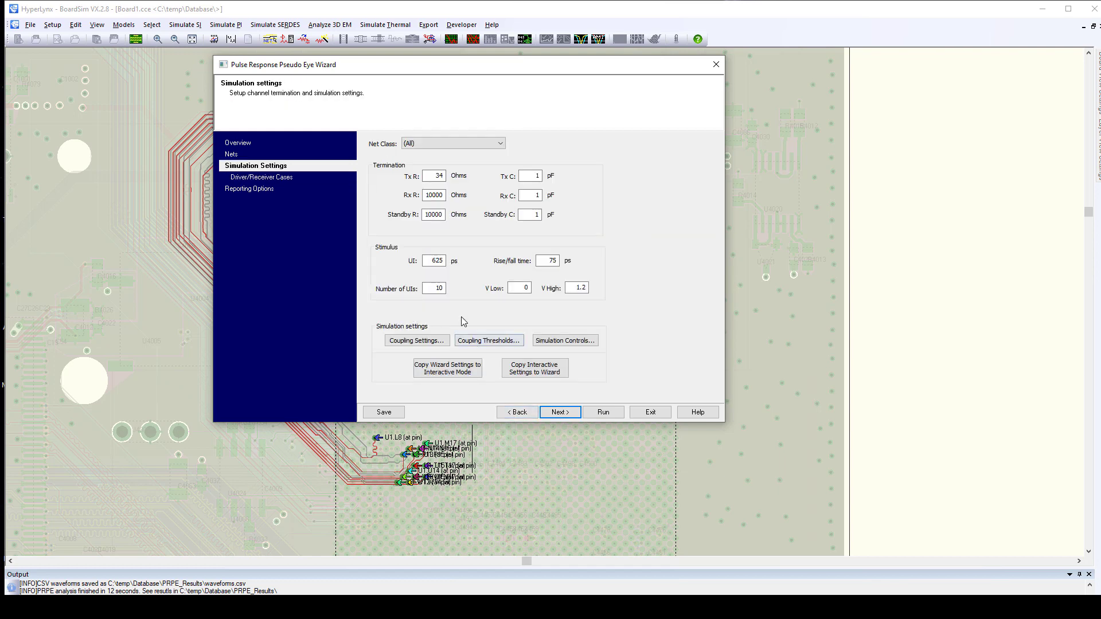
- Rerun the analysis with a 833 ps unit interval, replace the old results, and close both result windows
{"action": "double_click", "coordinate": [439, 262]}
{"action": "type", "text": "833"}
{"action": "left_click", "coordinate": [564, 413]}
{"action": "left_click", "coordinate": [593, 415]}
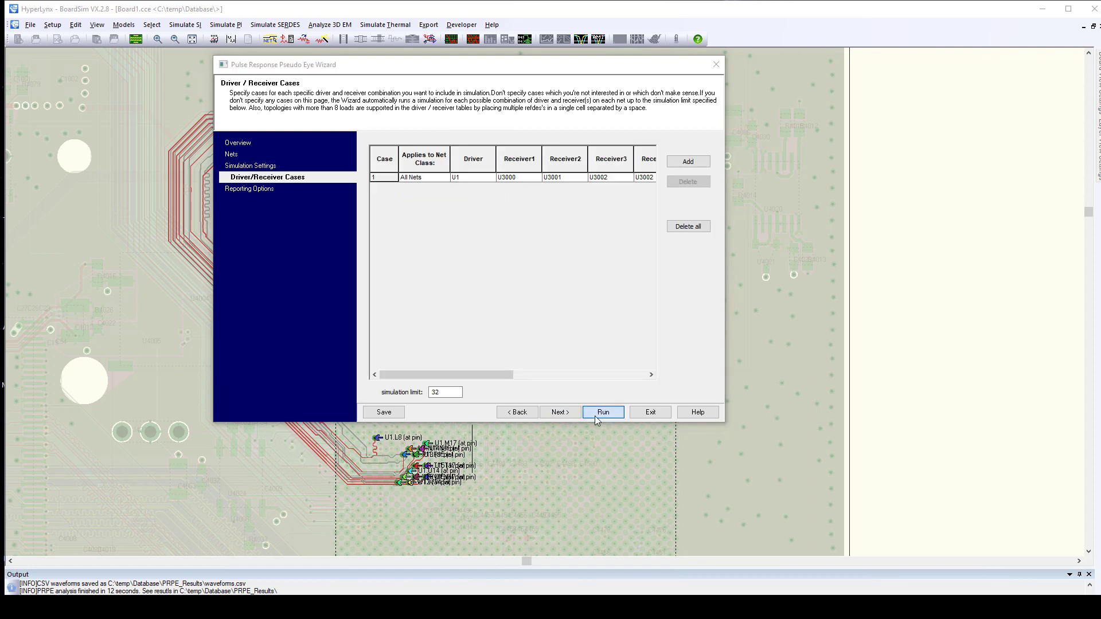
{"action": "left_click", "coordinate": [475, 276]}
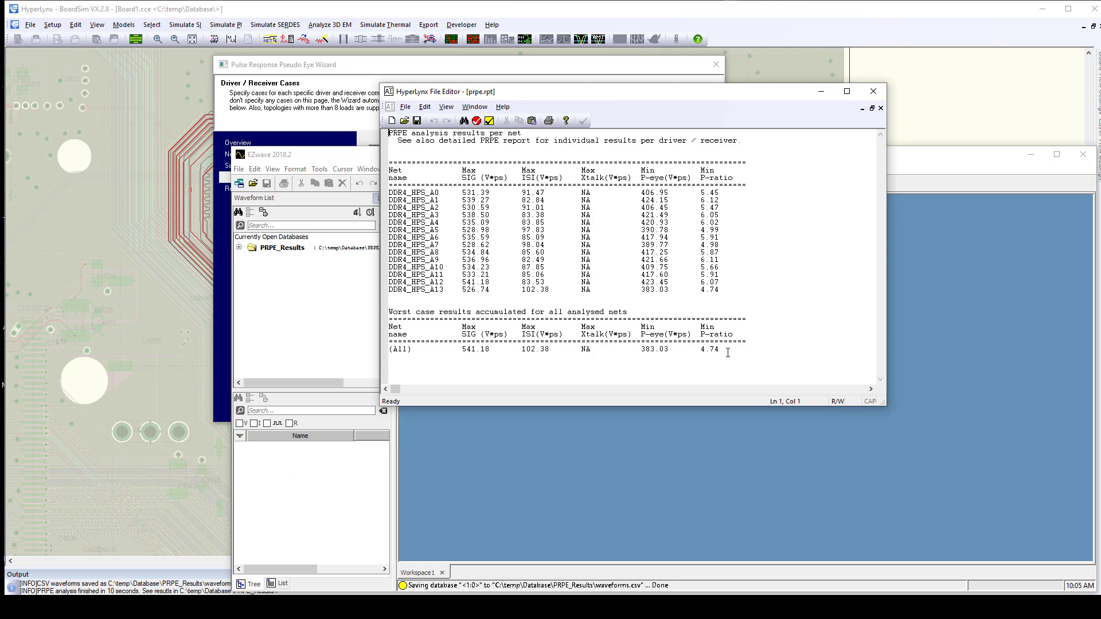
{"action": "left_click", "coordinate": [873, 95]}
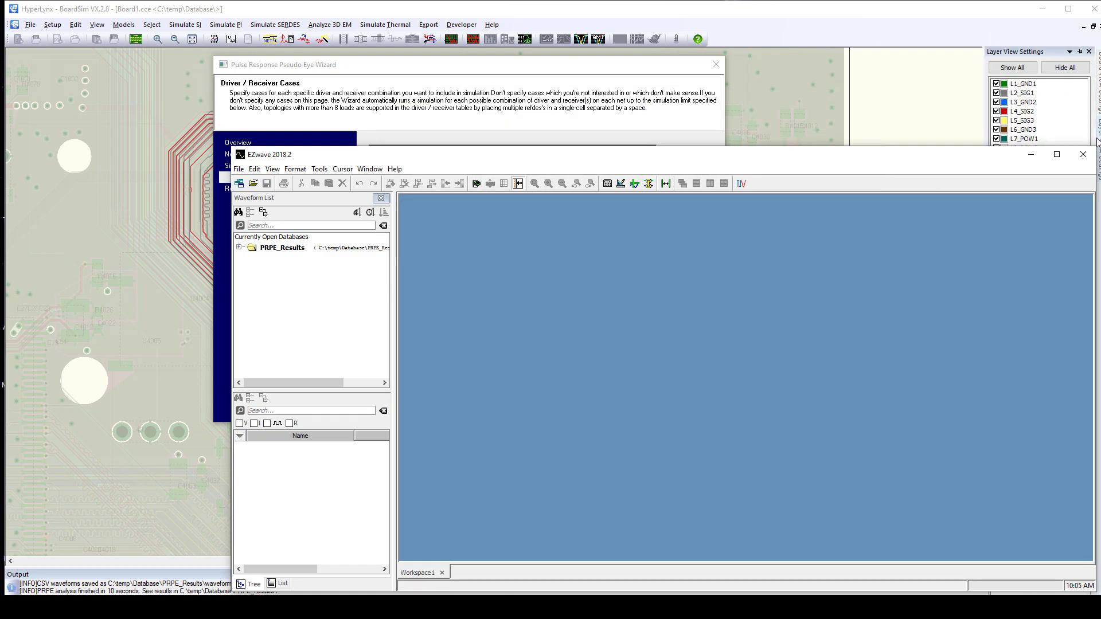
{"action": "left_click", "coordinate": [1083, 154]}
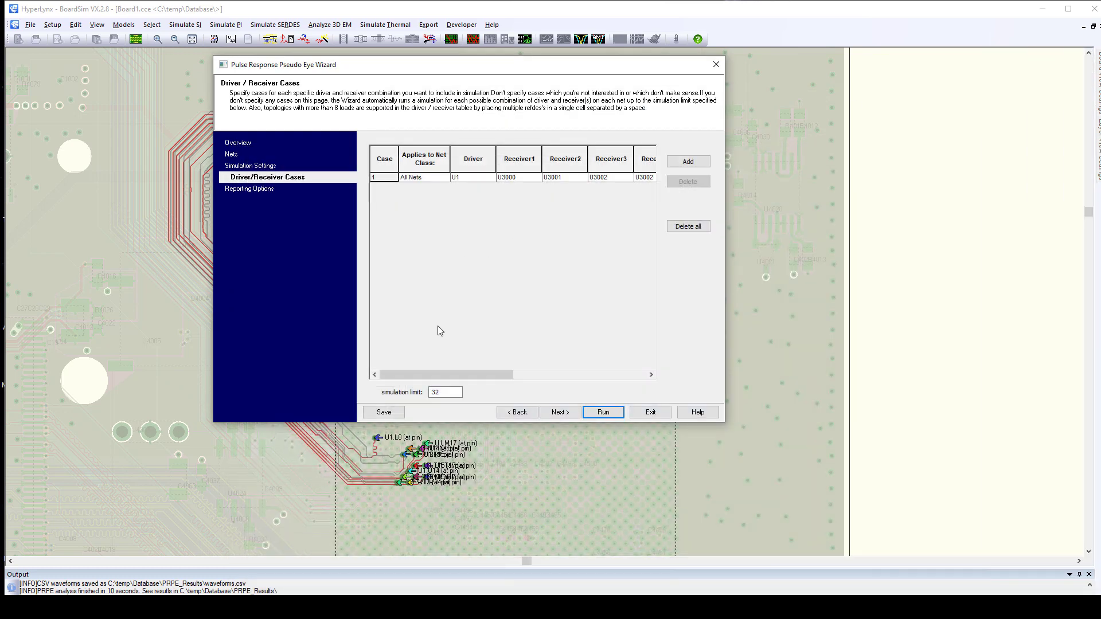
- Return to the wizard's overview with Include Crosstalk checked and come back to Simulation Settings
{"action": "left_click", "coordinate": [517, 413]}
{"action": "left_click", "coordinate": [517, 413]}
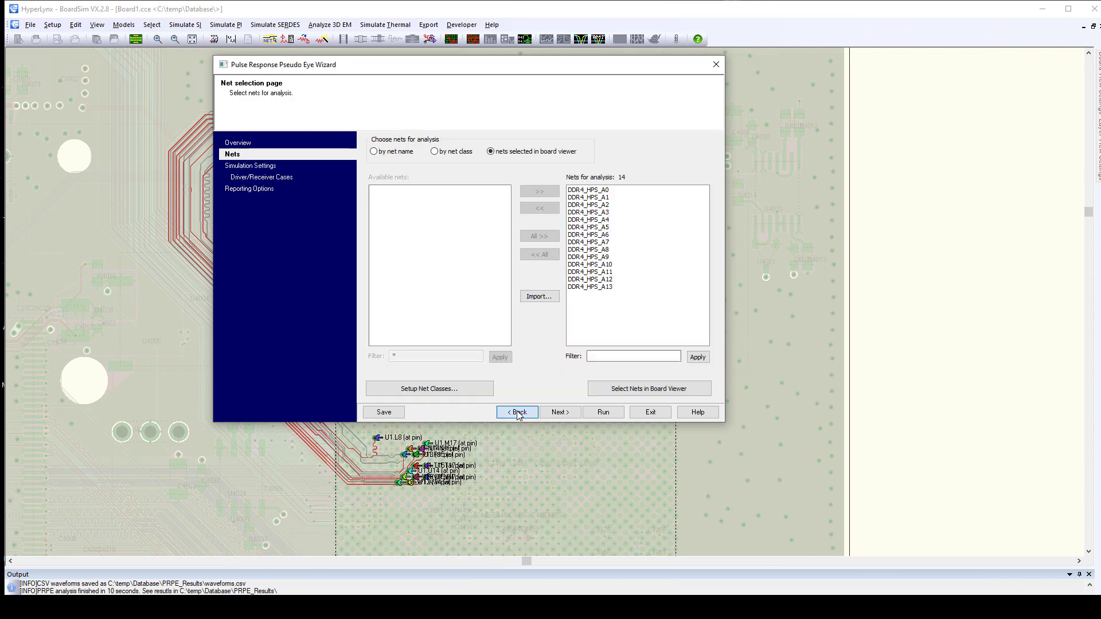
{"action": "left_click", "coordinate": [517, 413]}
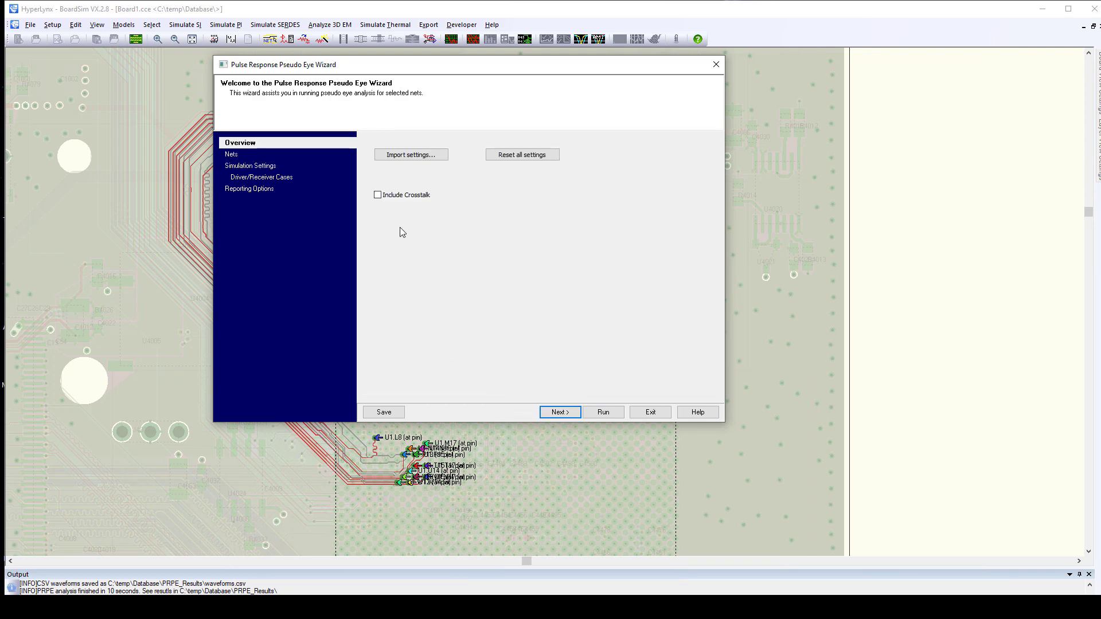
{"action": "left_click", "coordinate": [572, 413]}
{"action": "left_click", "coordinate": [572, 413]}
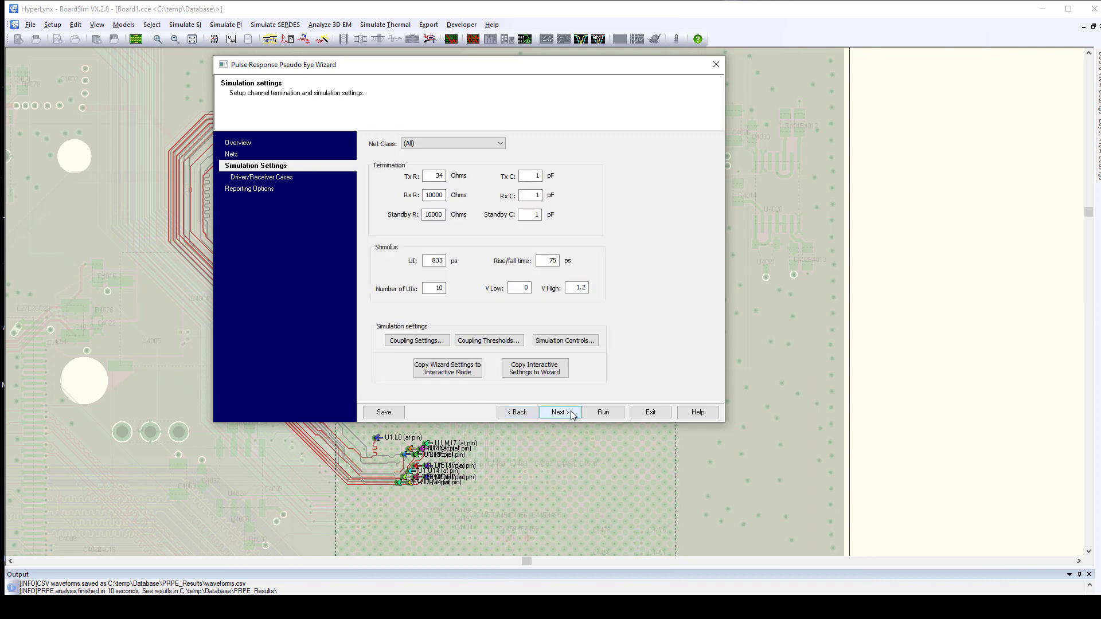
- Review the coupling settings and coupling thresholds, closing both without changes
{"action": "left_click", "coordinate": [421, 342]}
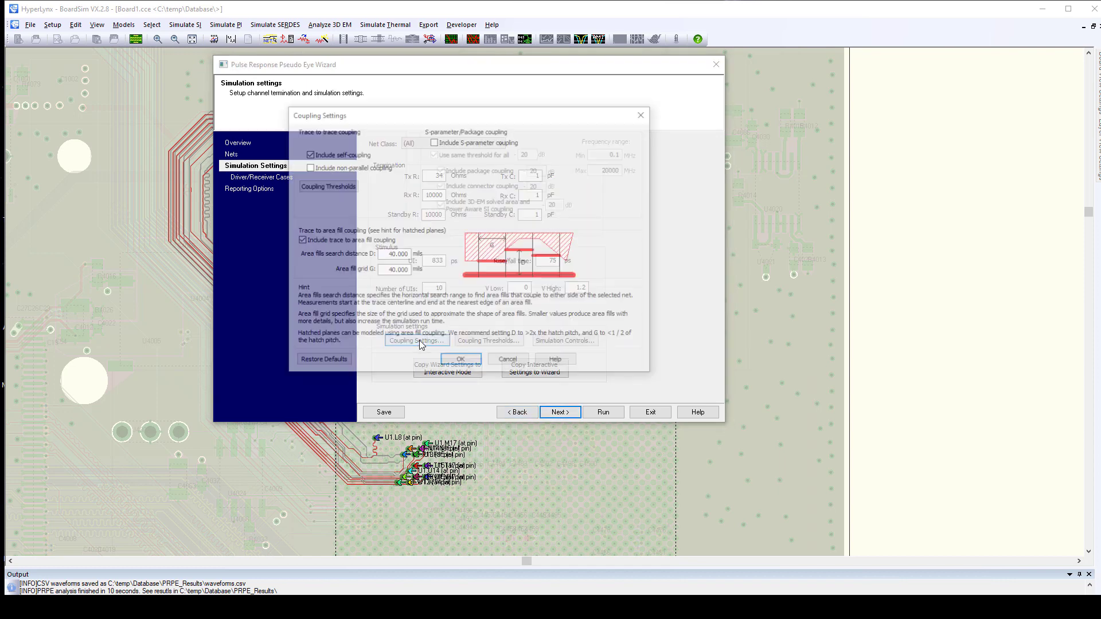
{"action": "left_click", "coordinate": [349, 186]}
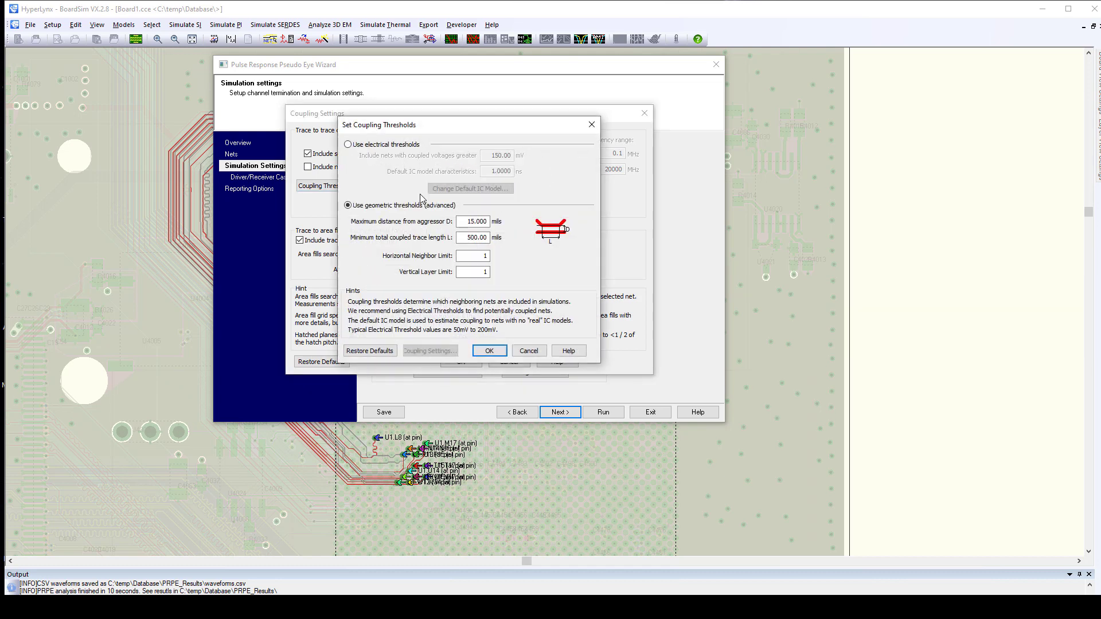
{"action": "left_click", "coordinate": [526, 351]}
{"action": "left_click", "coordinate": [530, 366]}
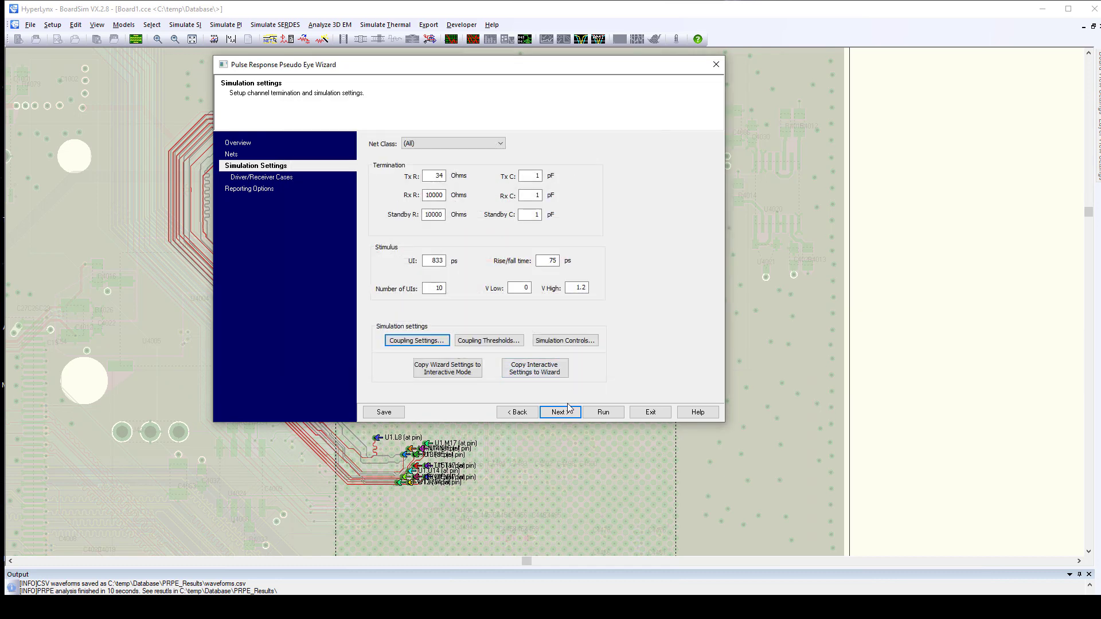
- On Reporting Options, turn off saving, showing and RX-only waveforms, then run
{"action": "left_click", "coordinate": [572, 413]}
{"action": "left_click", "coordinate": [574, 414]}
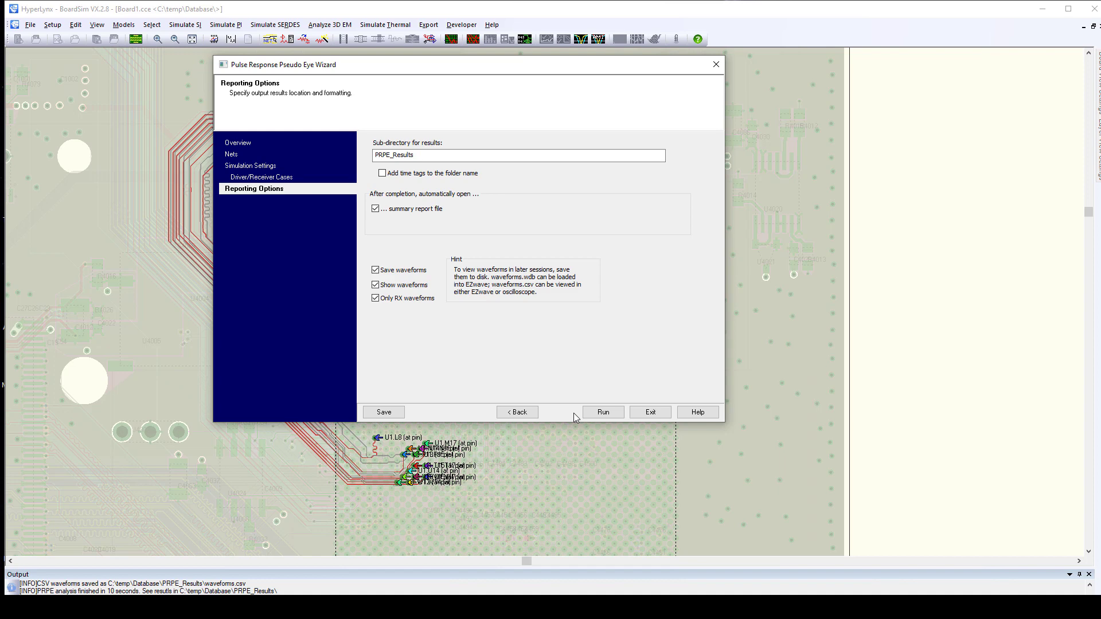
{"action": "left_click", "coordinate": [381, 271]}
{"action": "left_click", "coordinate": [377, 285]}
{"action": "left_click", "coordinate": [376, 299]}
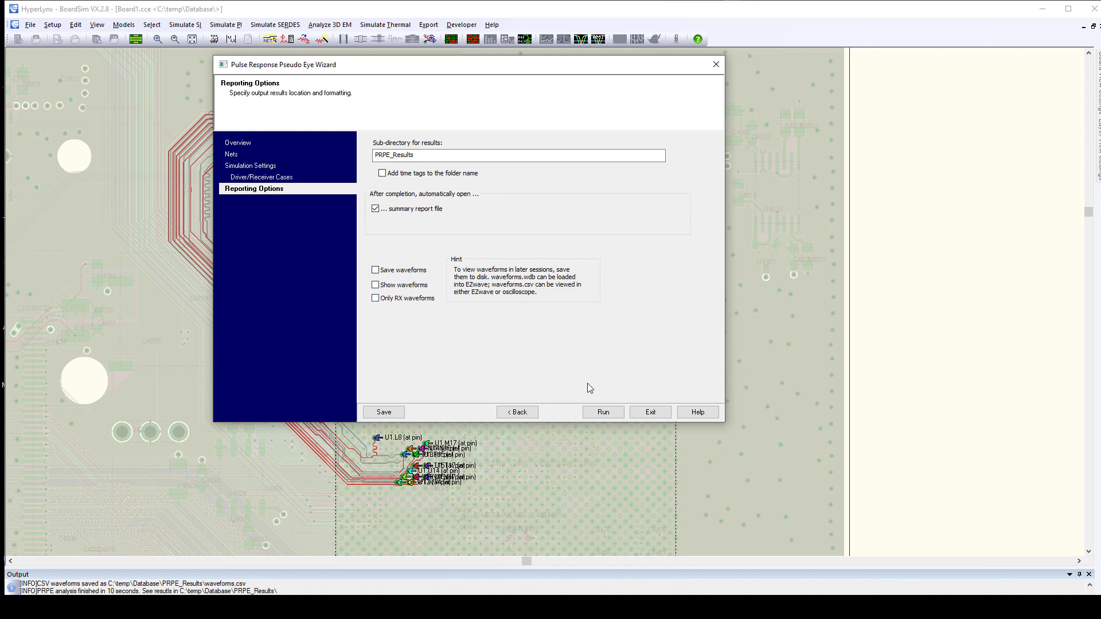
{"action": "left_click", "coordinate": [598, 414]}
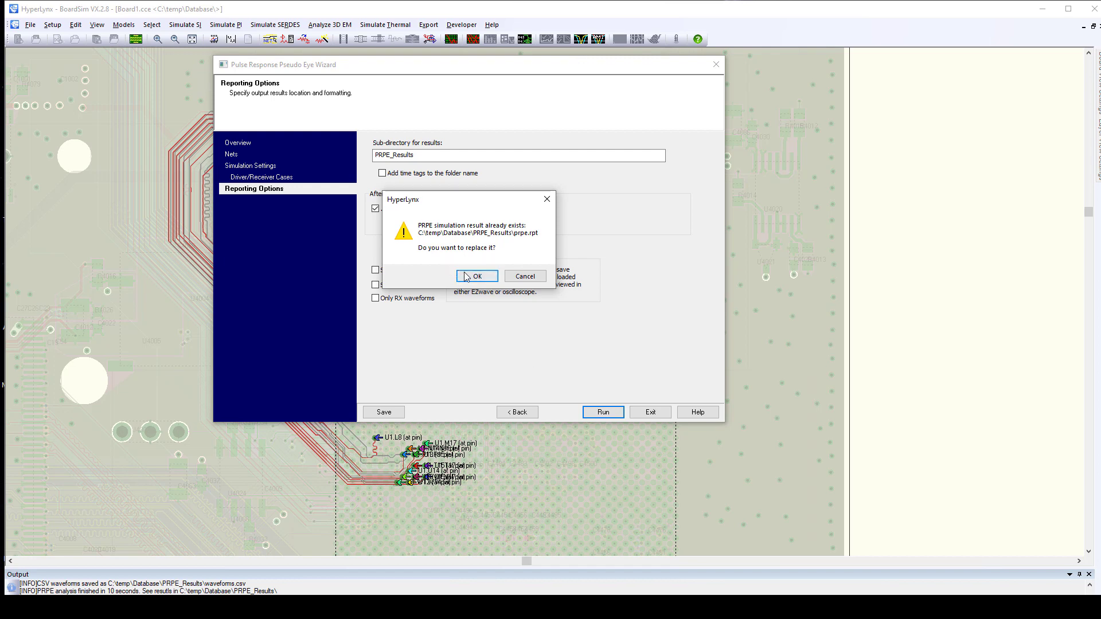
- Replace the previous results and inspect DDR4_HPS_A0's max SIG, ISI, crosstalk and P-eye values
{"action": "left_click", "coordinate": [476, 277]}
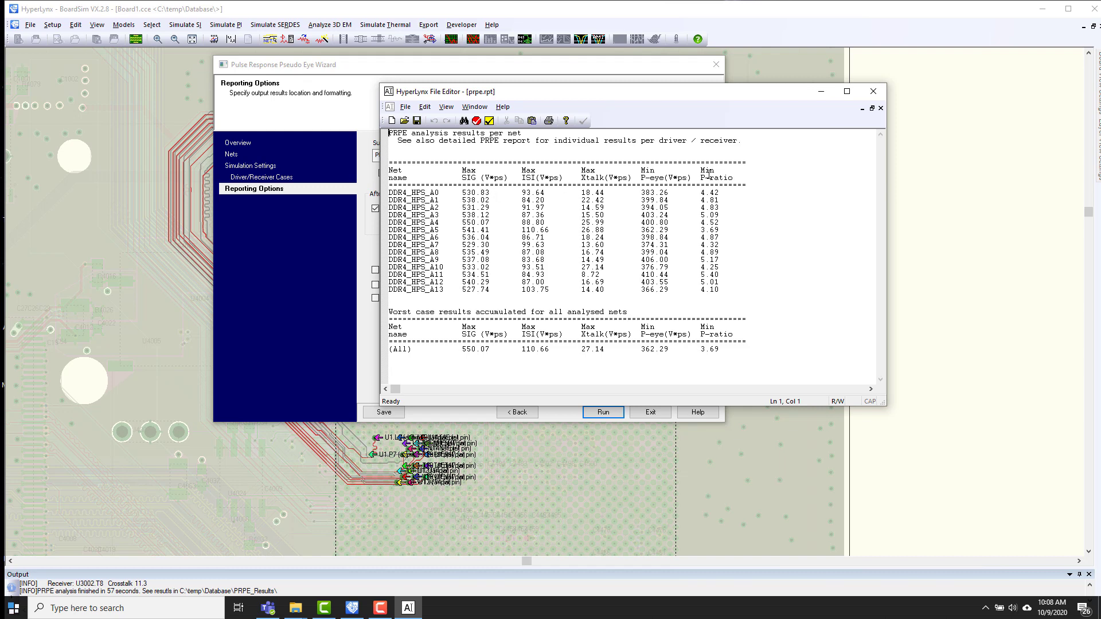
{"action": "double_click", "coordinate": [470, 193]}
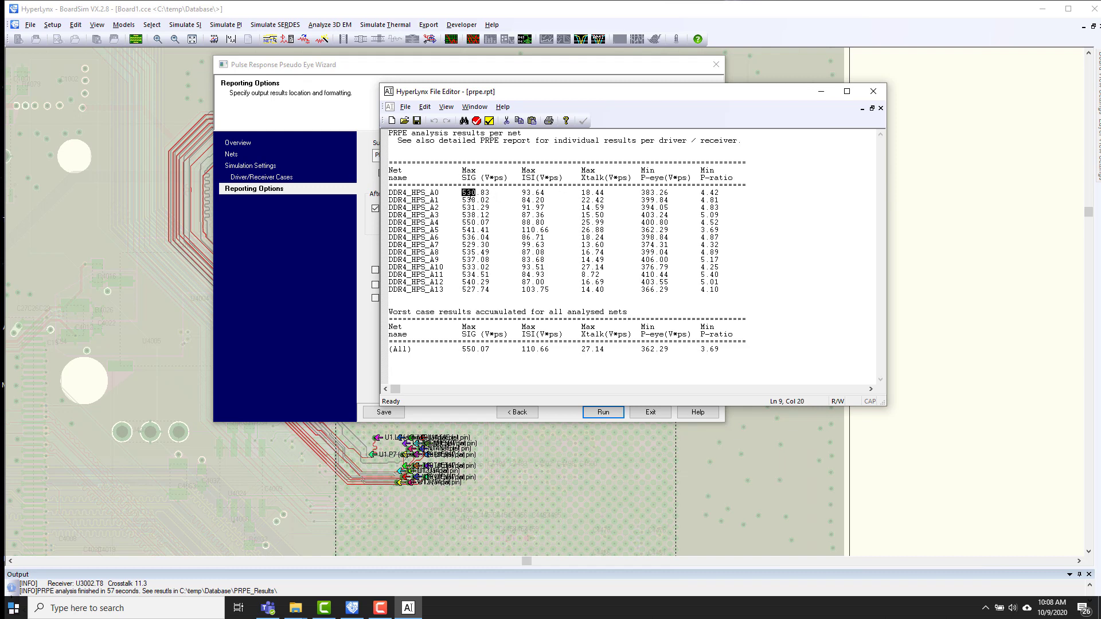
{"action": "double_click", "coordinate": [525, 194]}
{"action": "double_click", "coordinate": [586, 193]}
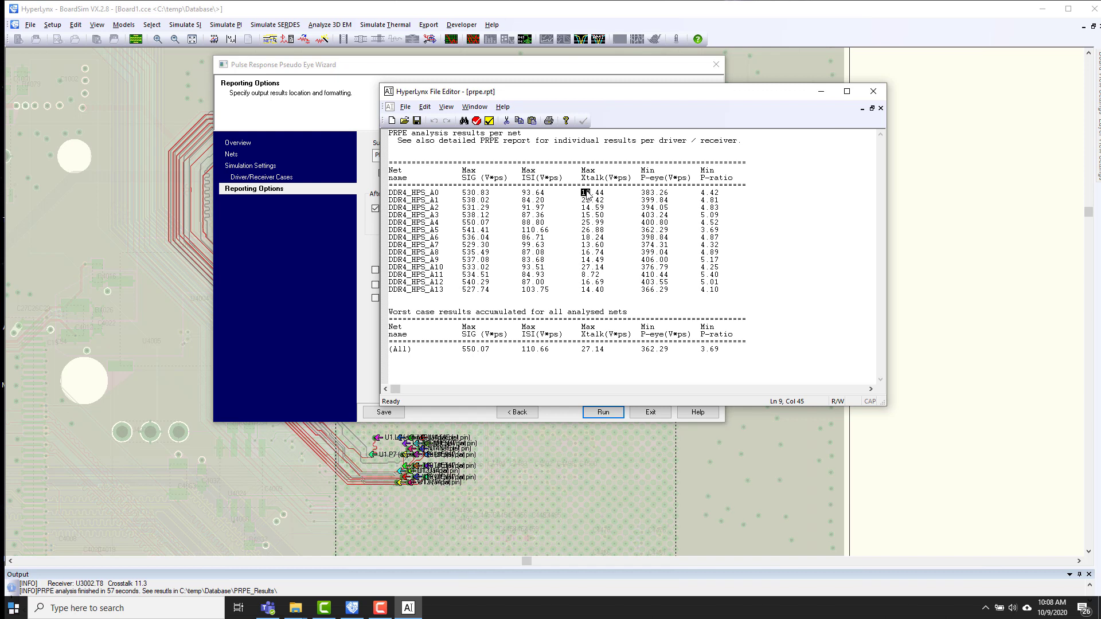
{"action": "double_click", "coordinate": [646, 193]}
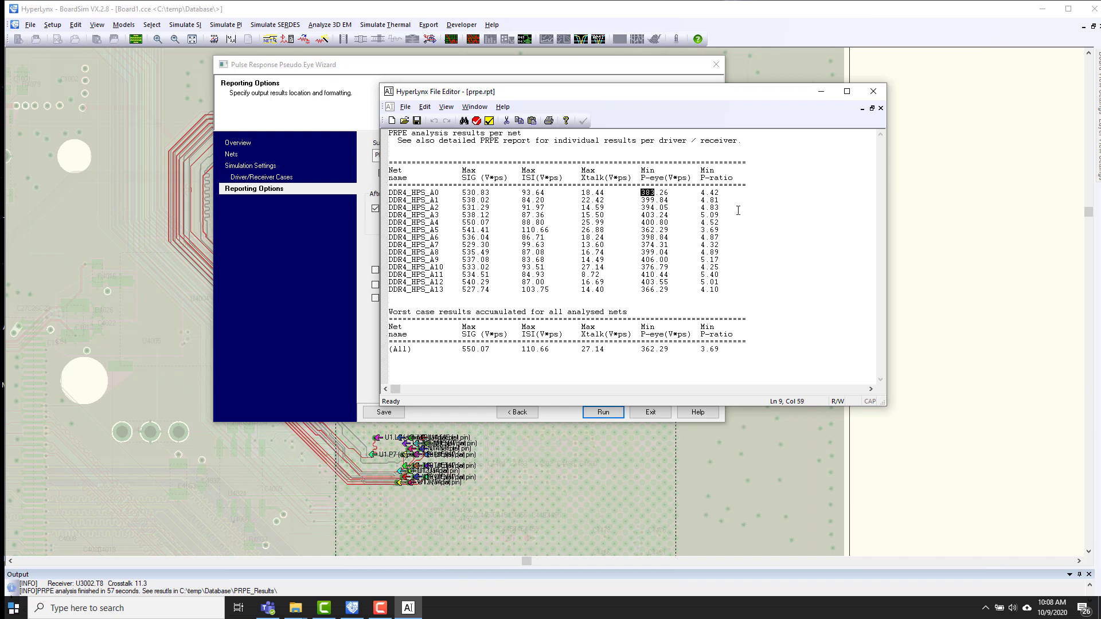